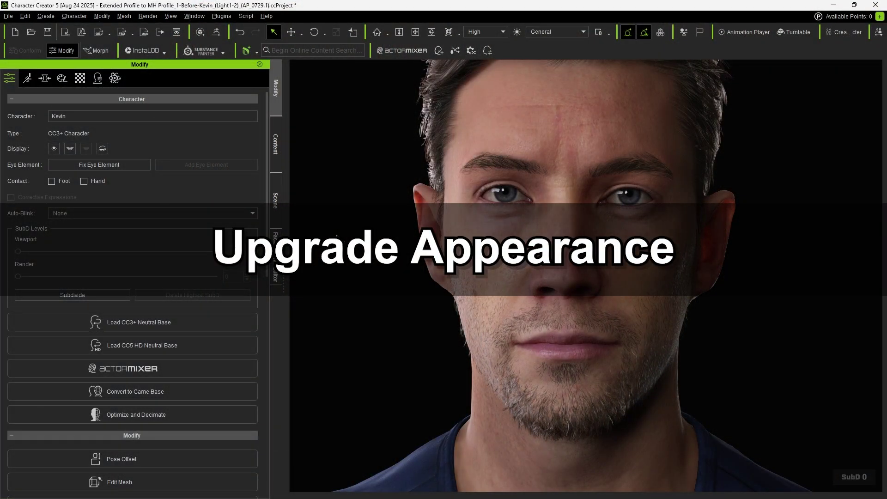
Preview Kevin's mesh as wireframe over shading, then return him to normal shading
click(276, 200)
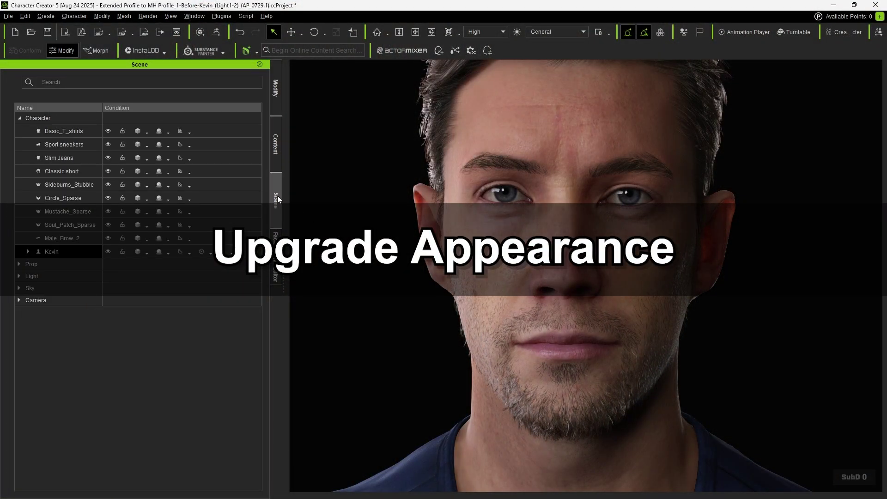
click(147, 253)
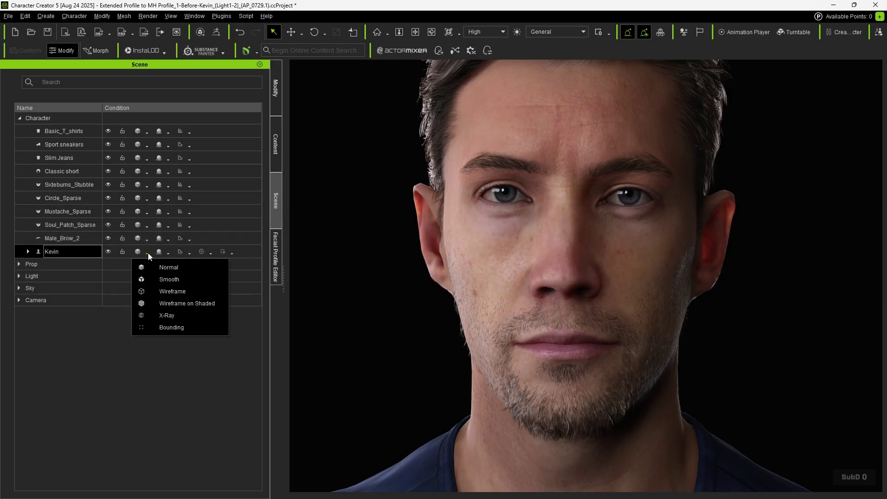
click(155, 303)
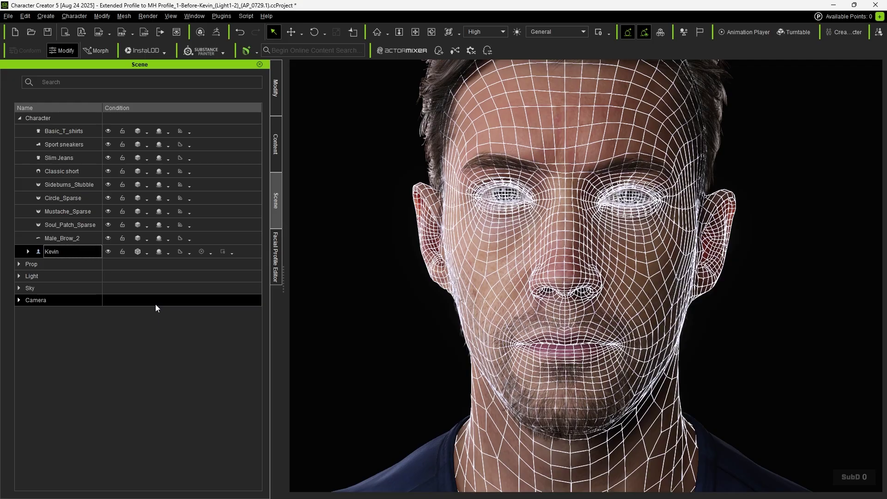
click(146, 254)
click(157, 268)
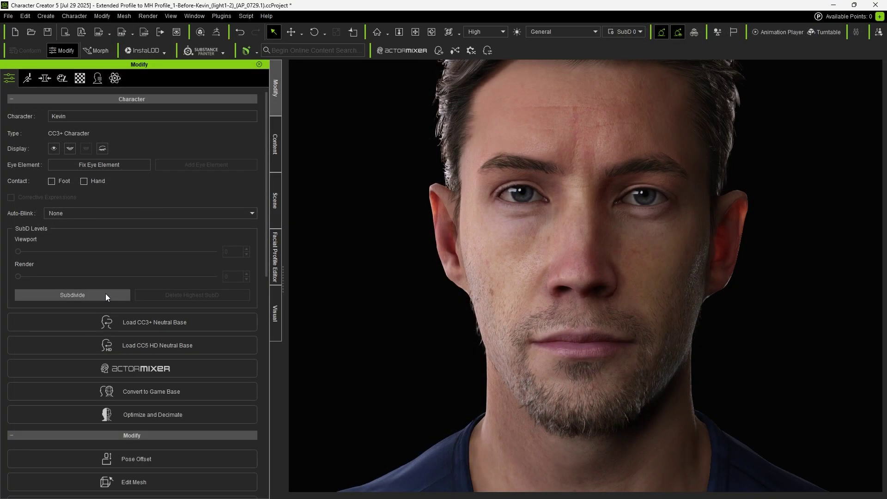
Subdivide Kevin's mesh twice, then compare viewport SubD levels 0 to 2 in wireframe
click(105, 295)
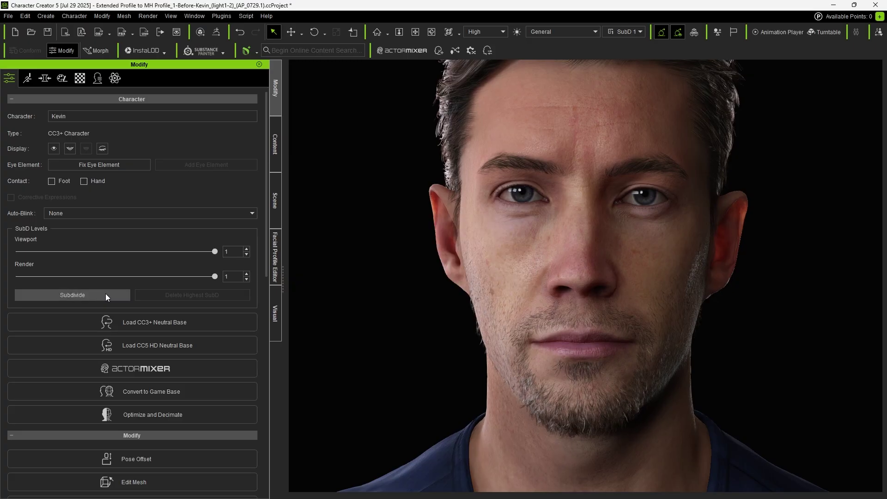
click(105, 295)
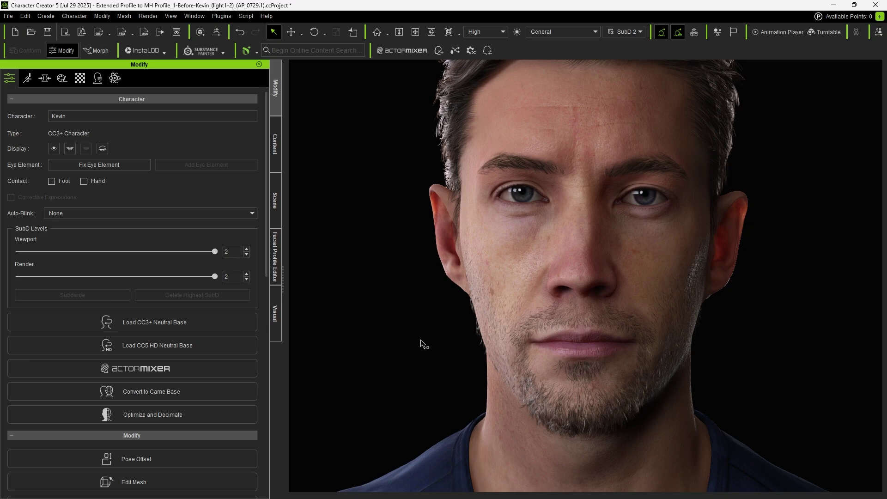
key(alt+2)
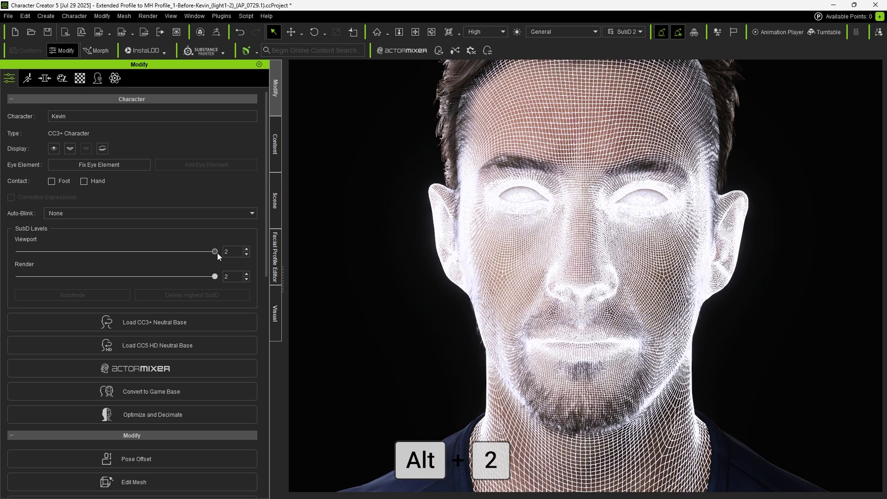
click(148, 252)
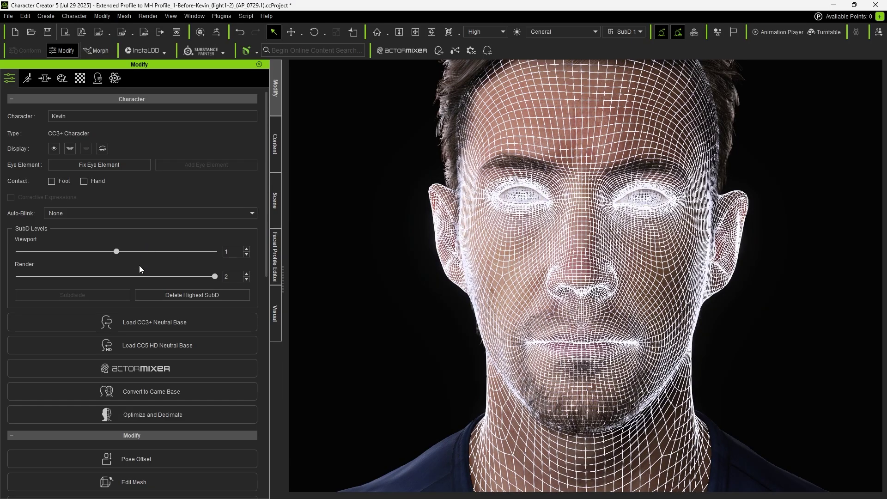
drag(117, 252, 8, 250)
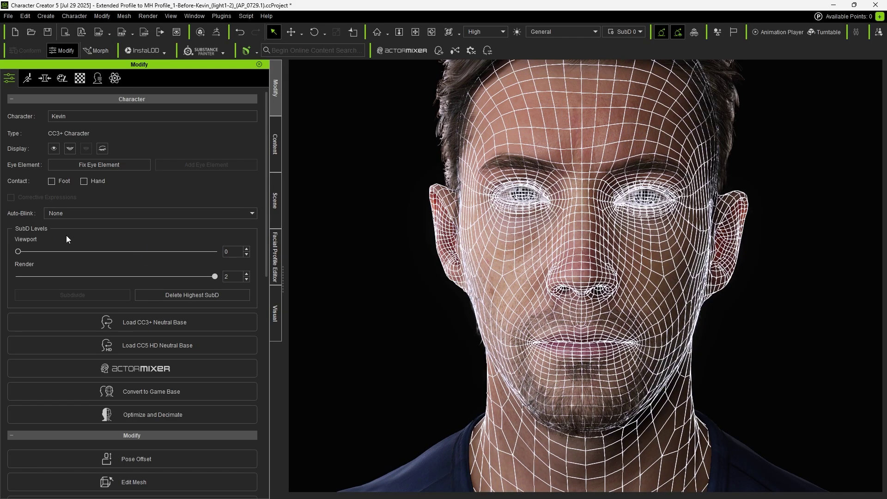
click(115, 254)
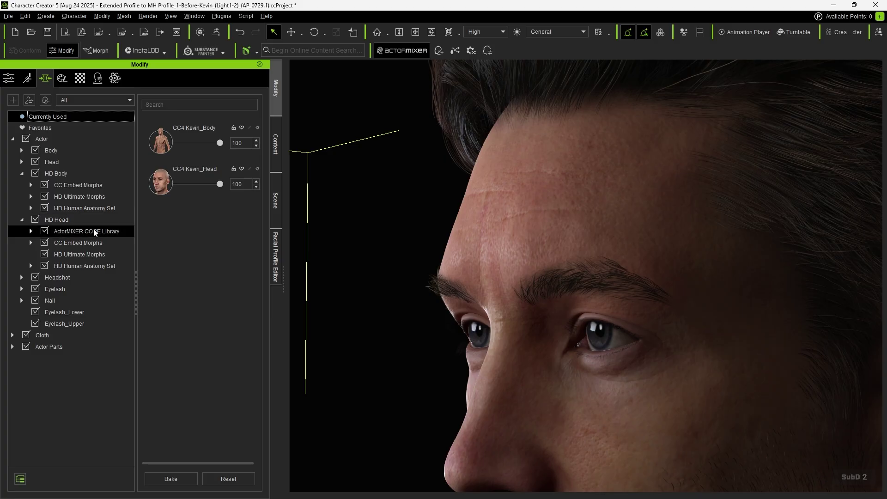
Raise HD Ultimate Morphs Forehead Wrinkle B to 100, with wireframe shown over the head
click(99, 254)
scroll(199, 277, down, 5)
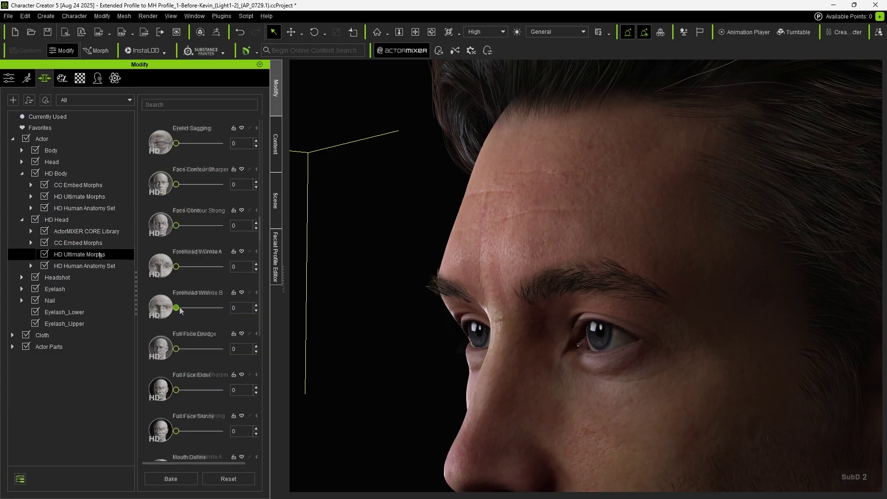
drag(176, 308, 229, 309)
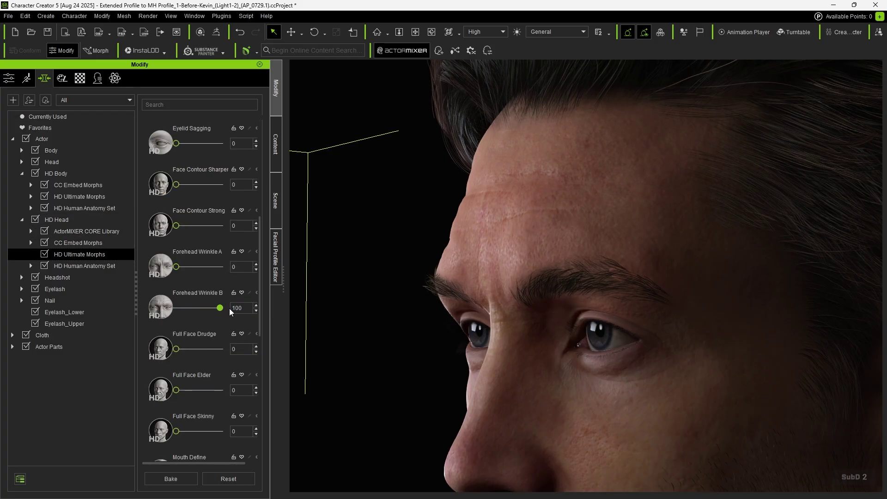
key(F3)
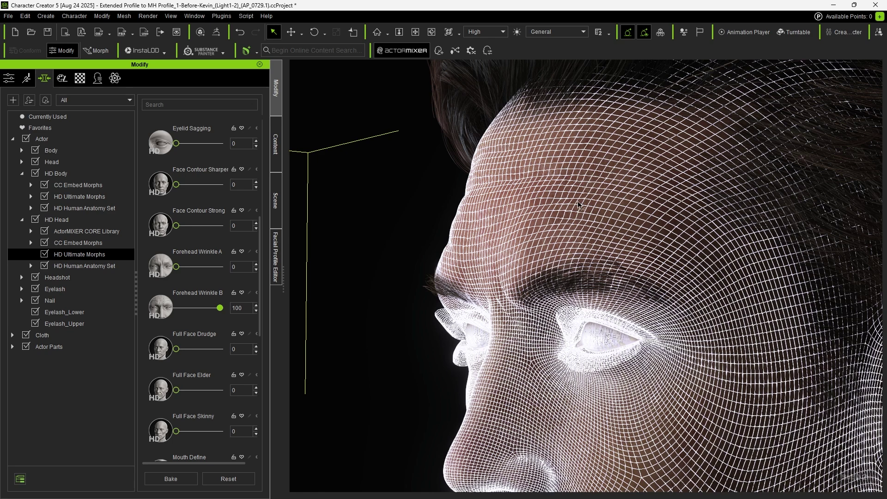
Compare the forehead wrinkles at viewport SubD 0, then return to SubD 2
click(608, 33)
click(615, 55)
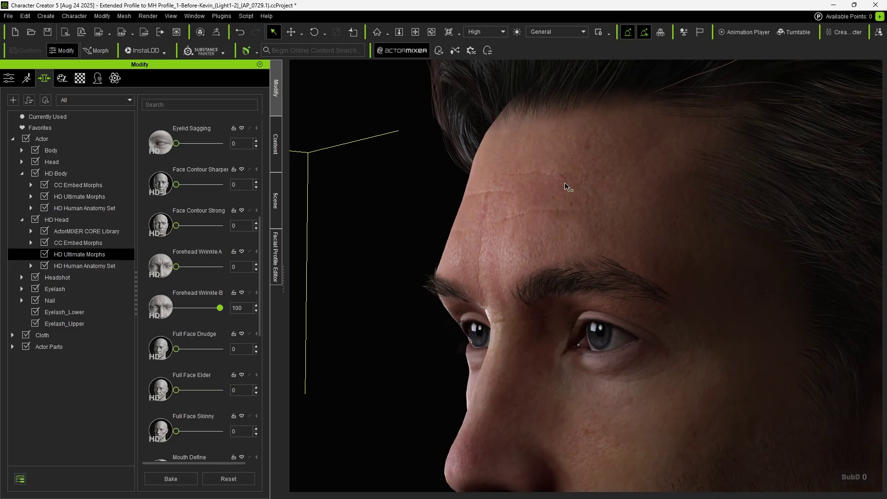
click(601, 32)
click(630, 74)
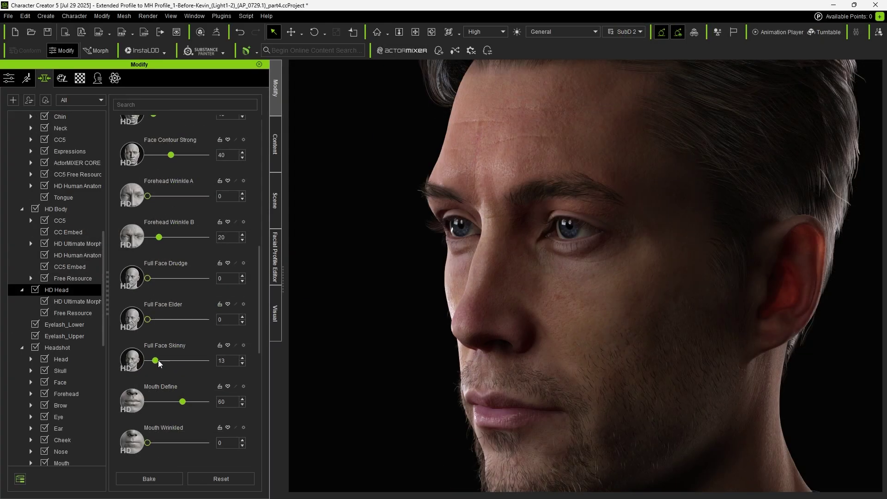
Try the Full Face Skinny and Full Face Elder morphs, then set Full Face Drudge to 100
mouse_move(148, 360)
mouse_down()
mouse_move(206, 360)
mouse_move(148, 361)
mouse_up()
drag(147, 319, 189, 319)
scroll(193, 328, down, 15)
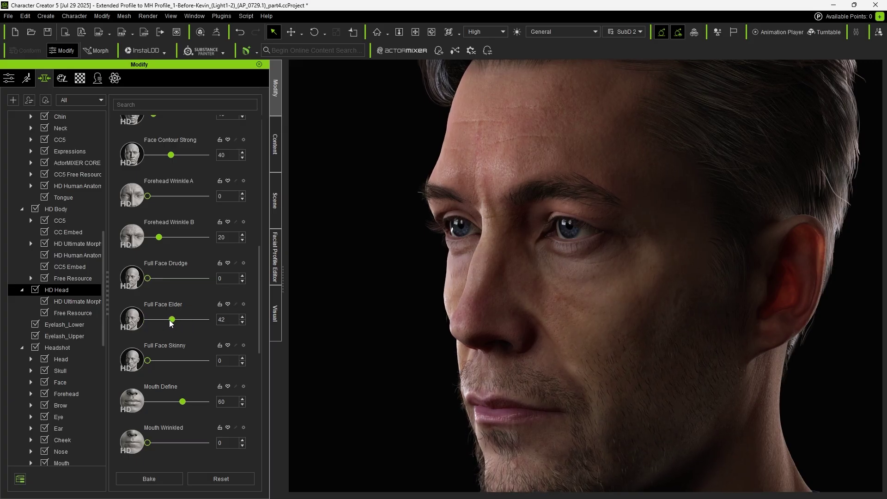
drag(148, 279, 217, 275)
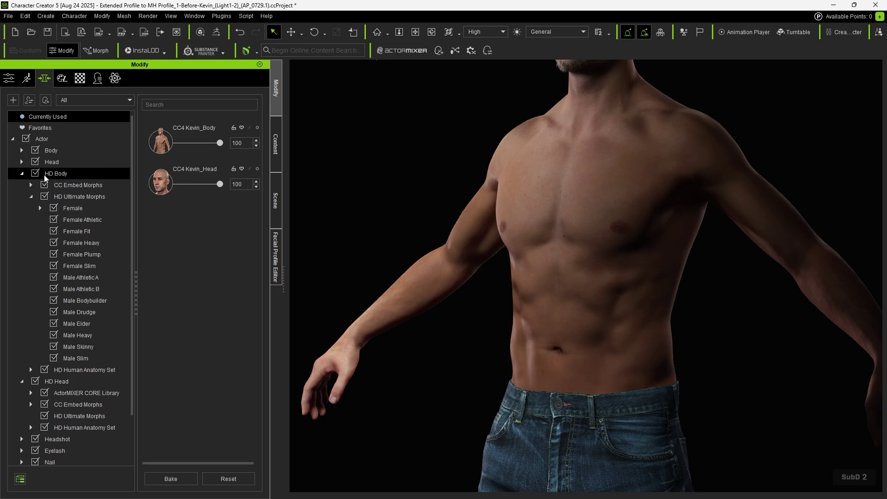
Set Male Athletic A Abs to 86, Chest to 76, Neck to 80 and Oblique to 57
click(81, 277)
drag(176, 143, 216, 144)
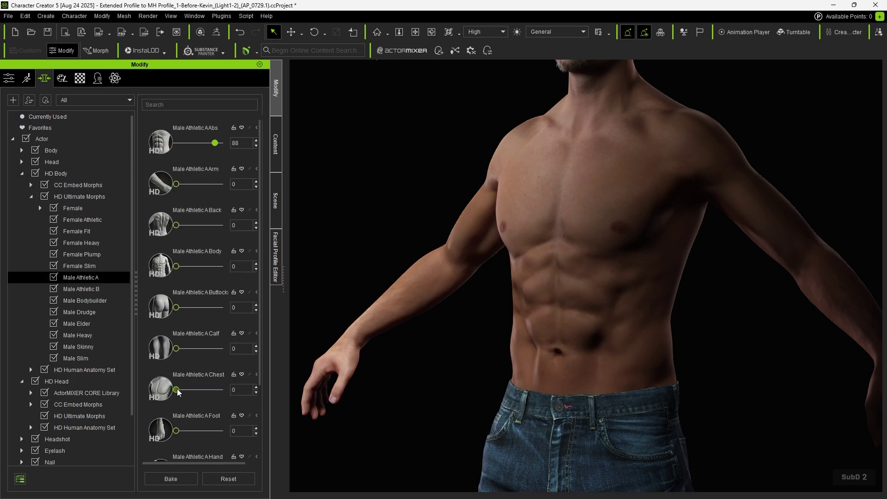
drag(177, 390, 213, 367)
scroll(211, 384, down, 2)
scroll(213, 383, down, 1)
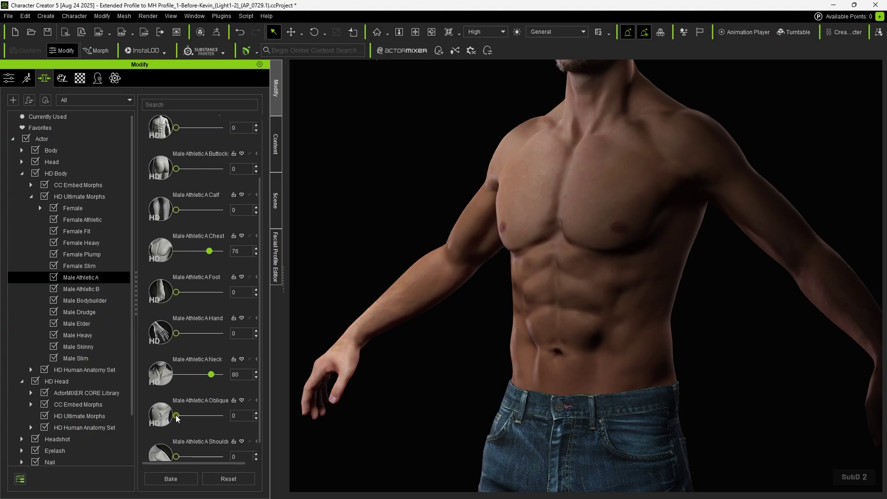
drag(176, 416, 201, 413)
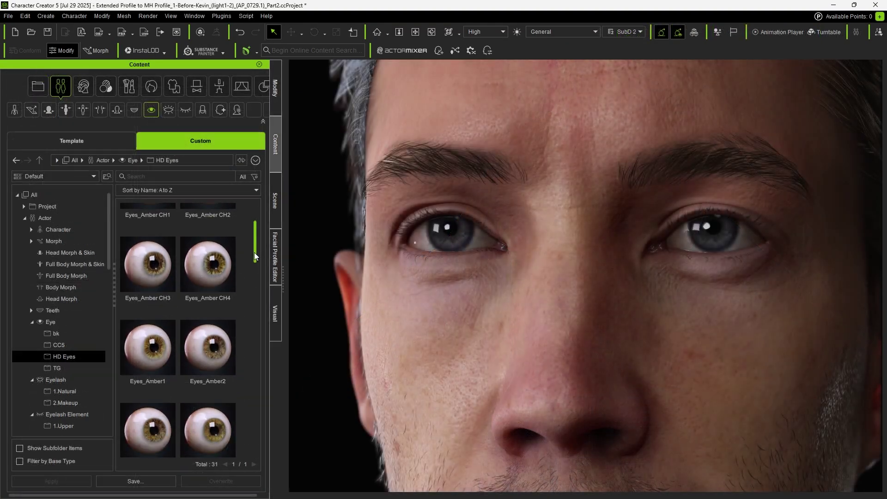
Apply the Eyes_Blue4 HD eye material to Kevin's eyes as Material Only
scroll(254, 312, down, 2)
scroll(254, 312, down, 3)
click(227, 317)
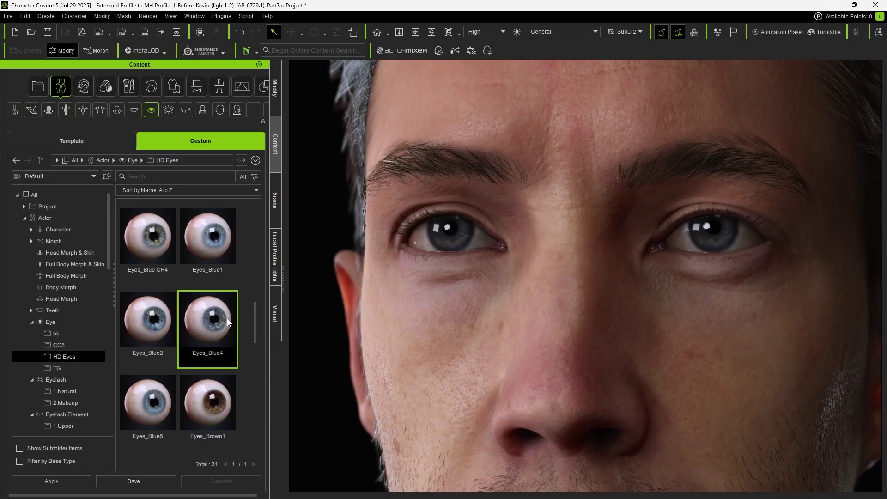
drag(236, 312, 453, 239)
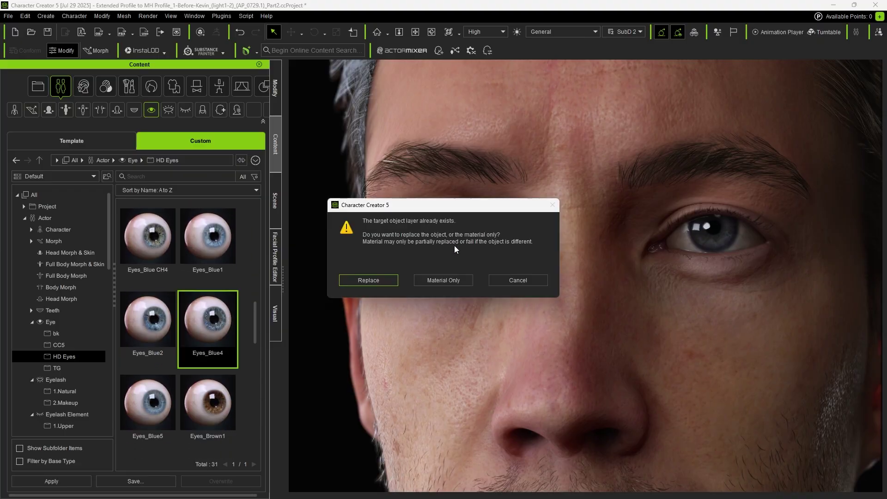
click(453, 280)
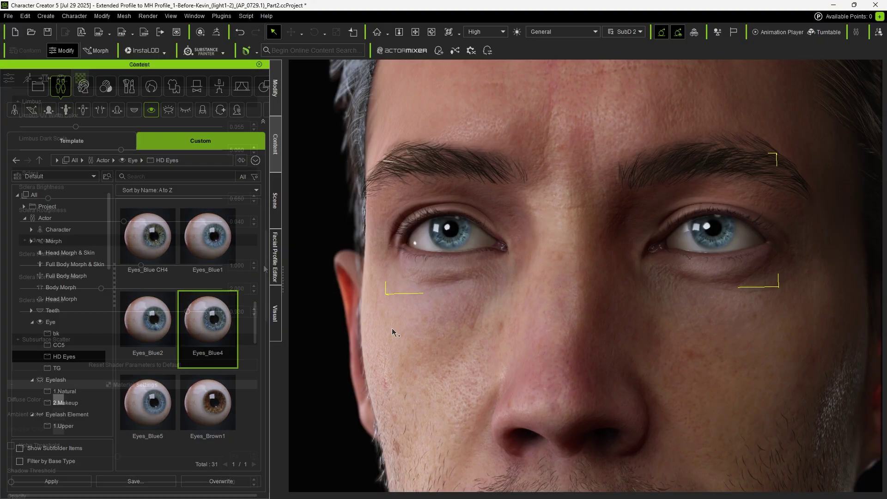
Enlarge the Iris UV Radius to about 0.201, darken the Iris Color, and adjust Shadow Radius
scroll(265, 239, up, 2)
click(230, 226)
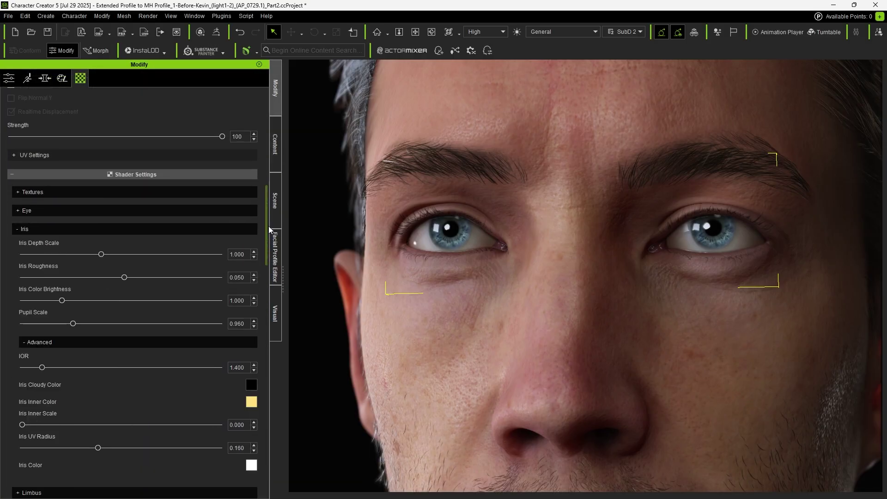
scroll(271, 244, down, 3)
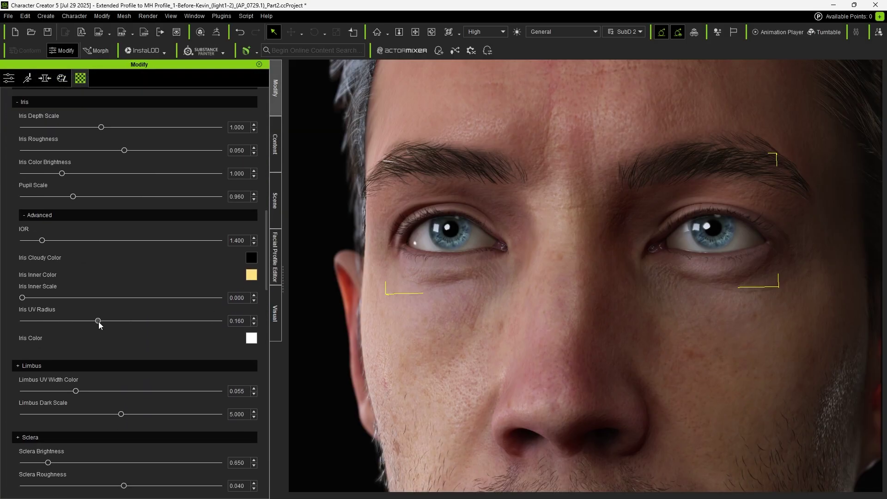
mouse_move(98, 322)
mouse_down()
mouse_move(129, 321)
mouse_move(111, 324)
mouse_up()
click(251, 338)
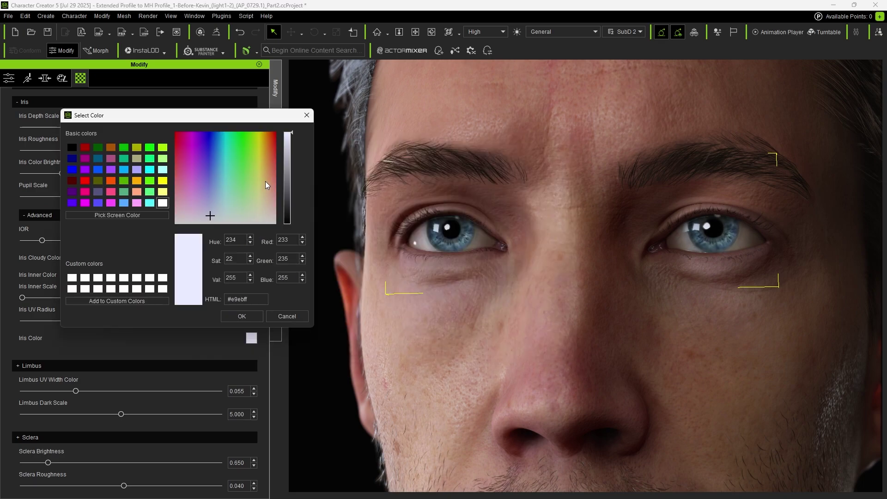
drag(289, 152, 292, 193)
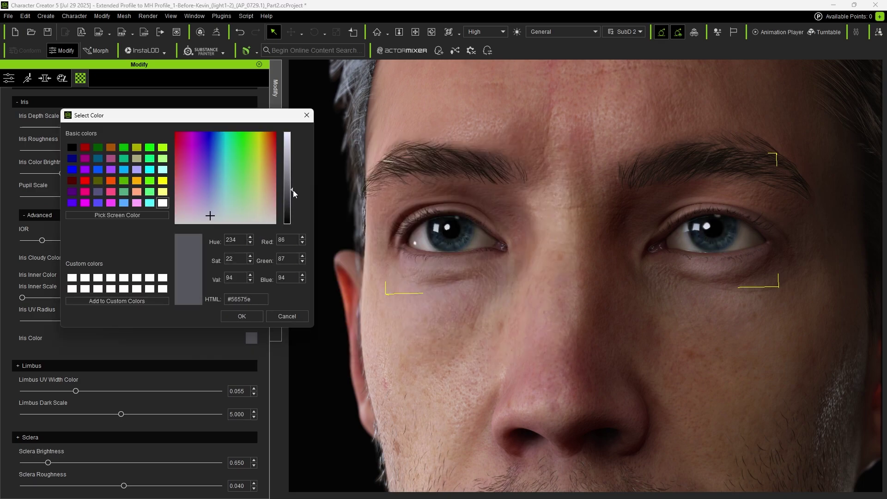
key(Return)
scroll(152, 249, up, 5)
mouse_move(152, 248)
mouse_down()
mouse_move(179, 248)
mouse_move(58, 250)
mouse_move(104, 249)
mouse_up()
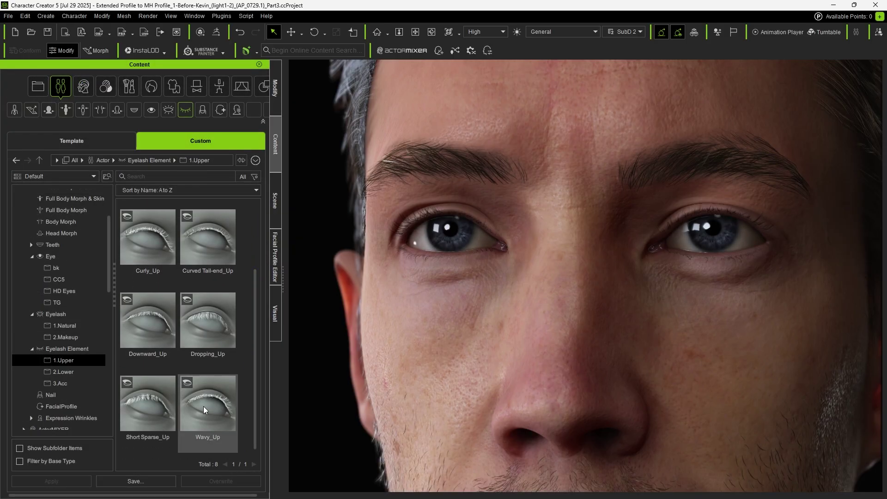
Add the Wavy_Up upper eyelash element, then drop Extended_Low lower lashes onto the face
drag(203, 406, 446, 257)
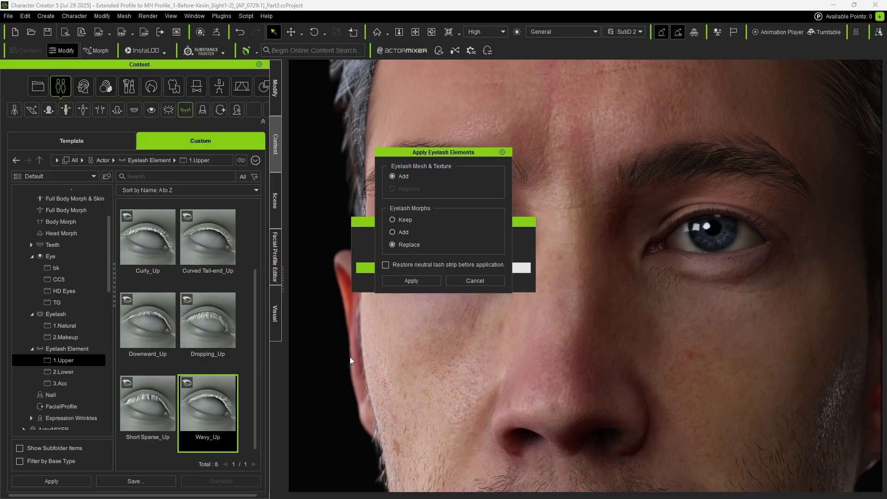
click(411, 280)
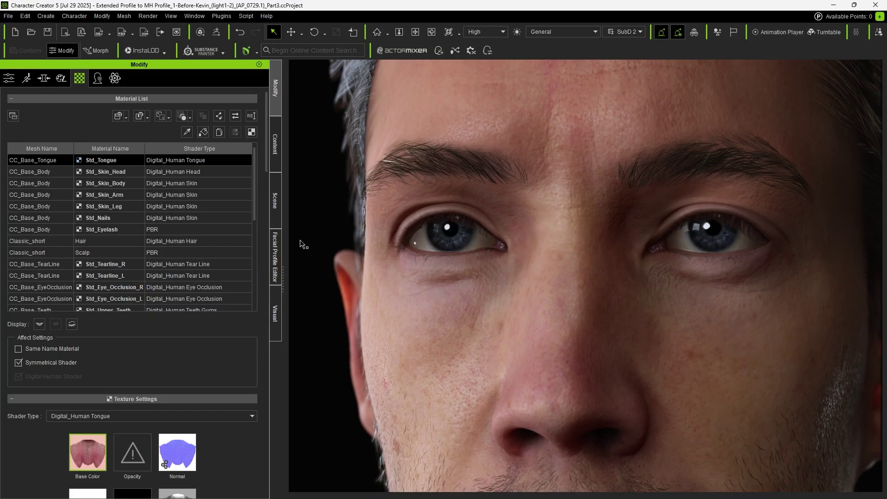
click(65, 372)
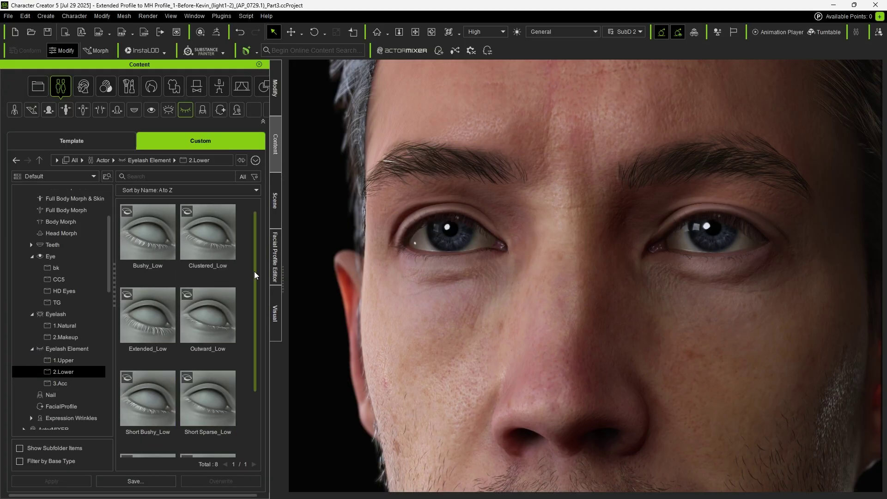
scroll(249, 323, down, 2)
drag(162, 252, 479, 266)
Apply the Extended_Low lower lashes and set Lash_Up_Wavy Highlight A Strength to 0.548
click(411, 281)
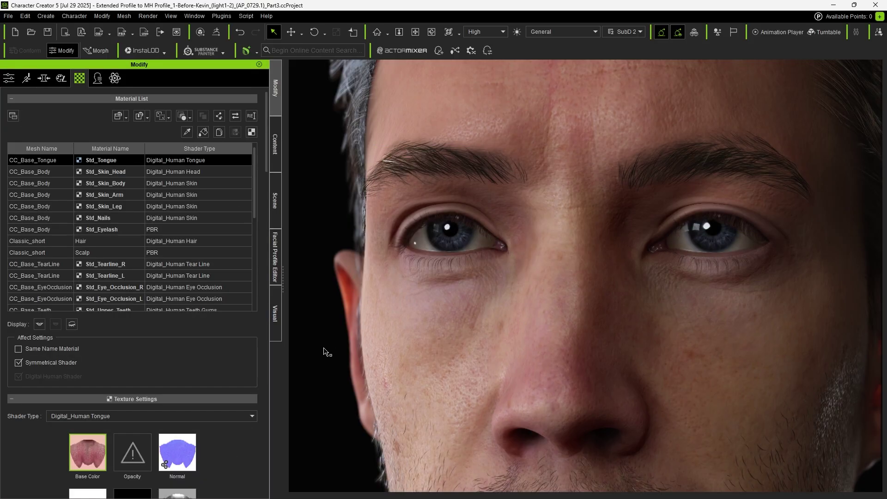
drag(261, 204, 265, 302)
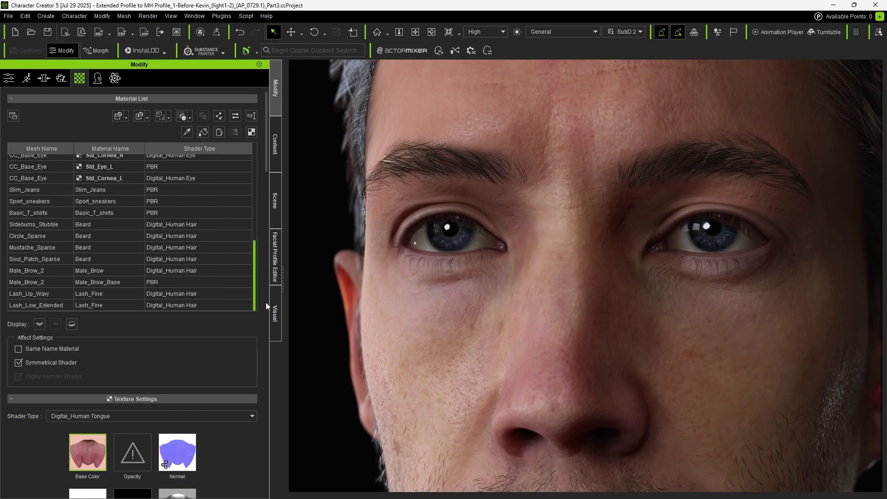
click(180, 295)
scroll(268, 277, down, 15)
drag(85, 339, 131, 340)
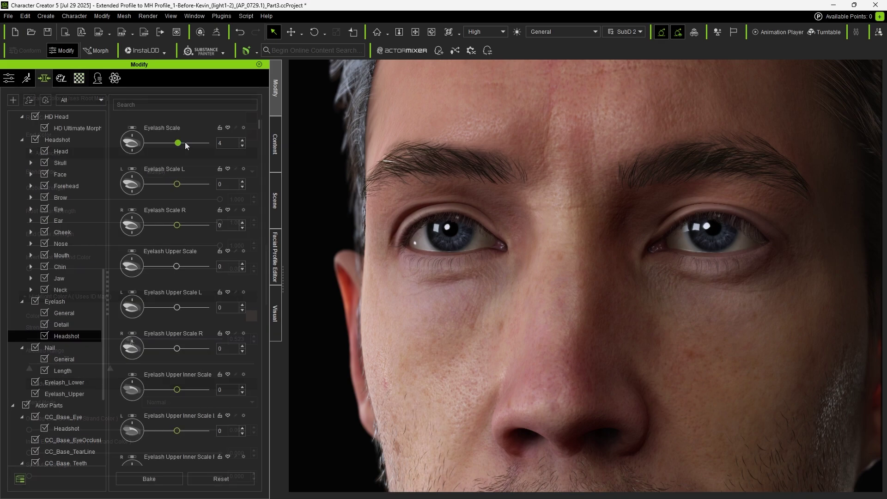
Set Eyelash Scale to 65 and Upper Outer Scale to 23
mouse_move(187, 143)
mouse_down()
mouse_move(196, 145)
mouse_move(172, 146)
mouse_up()
scroll(175, 194, down, 5)
drag(177, 246, 188, 248)
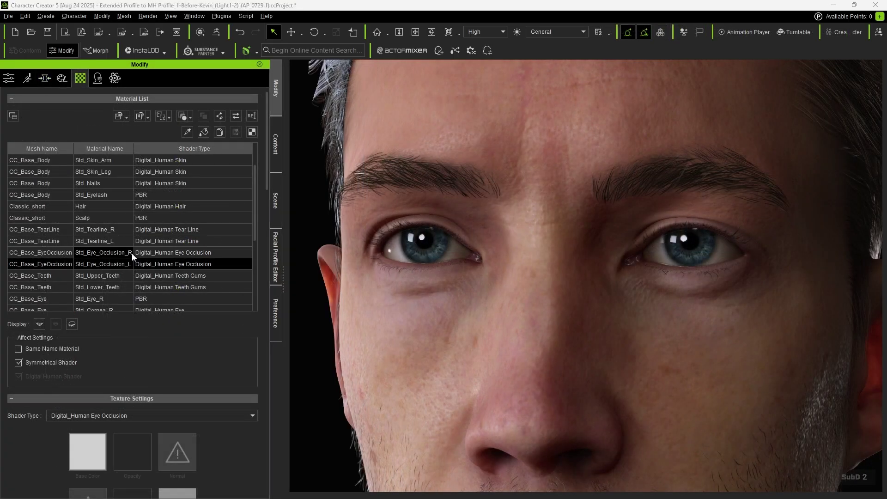
Replace the old EyeOcclusion and TearLine with new HD eye occlusion and tear line elements
shift+click(125, 286)
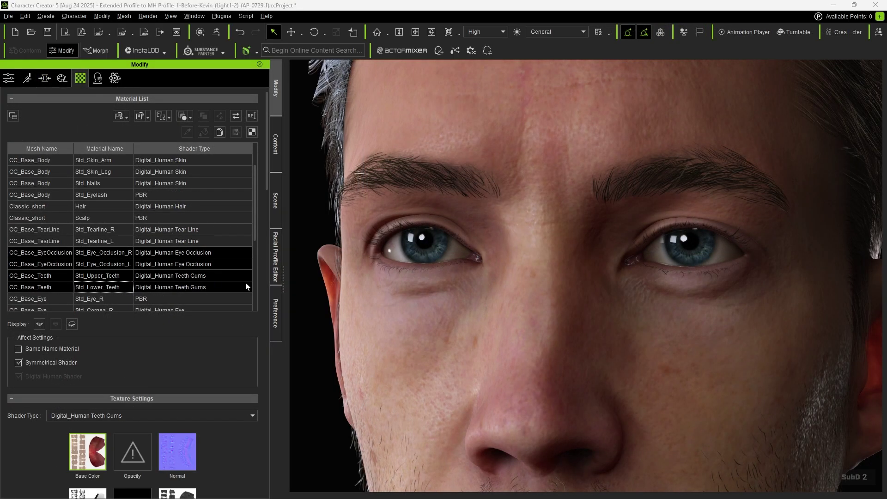
click(275, 201)
ctrl+click(82, 331)
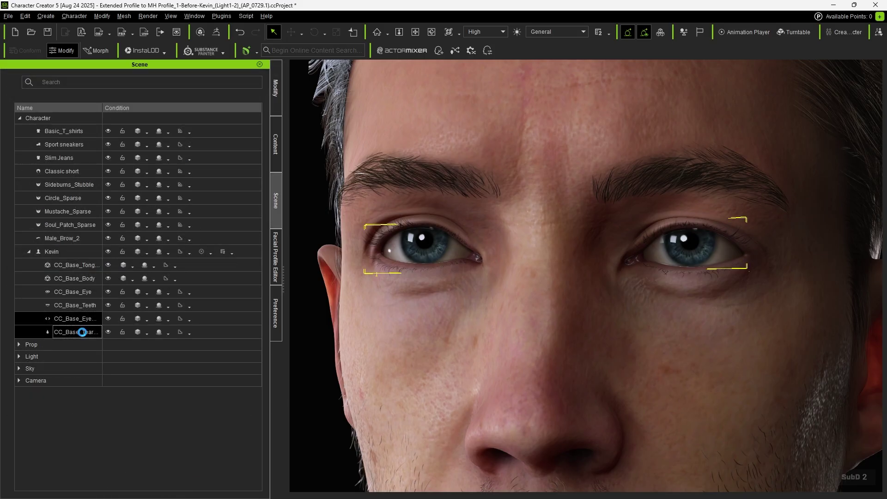
double_click(83, 331)
click(207, 167)
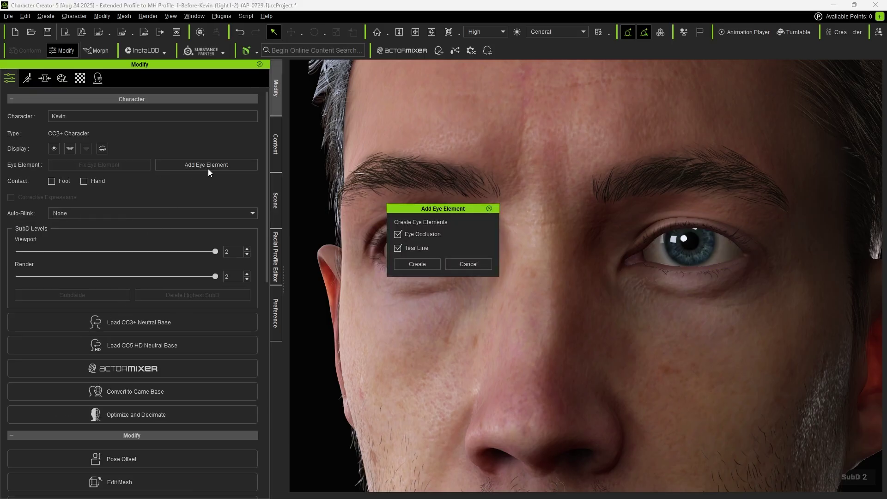
click(425, 263)
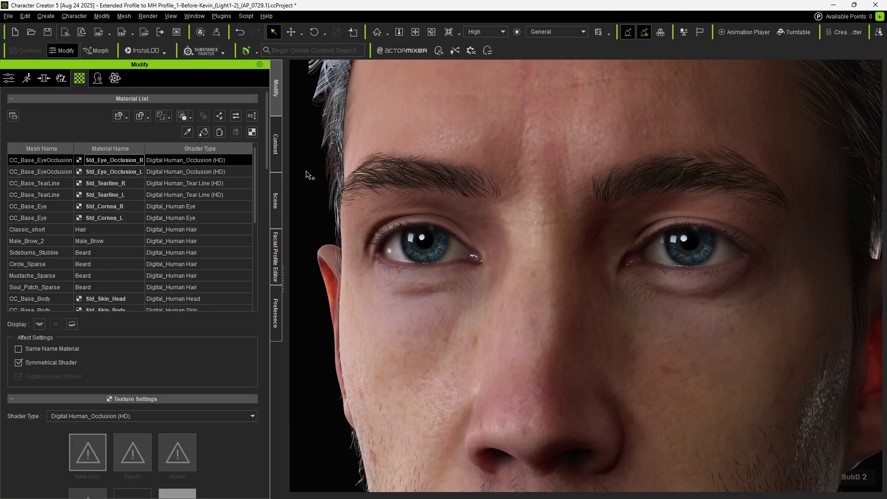
Widen the eye occlusion top blur range and raise its Top Blur Contrast
drag(267, 148, 264, 274)
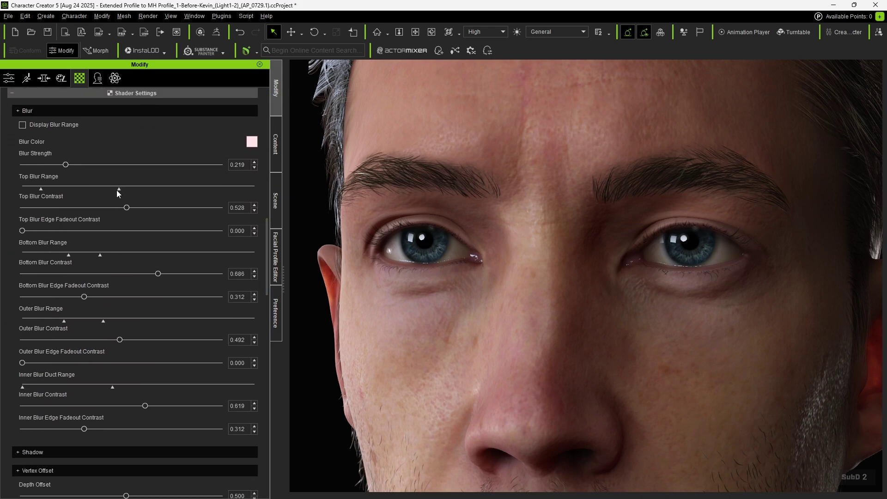
mouse_move(123, 189)
mouse_down()
mouse_move(193, 187)
mouse_move(118, 183)
mouse_up()
mouse_move(150, 255)
mouse_down()
mouse_move(191, 256)
mouse_move(142, 255)
mouse_up()
key(ctrl+z)
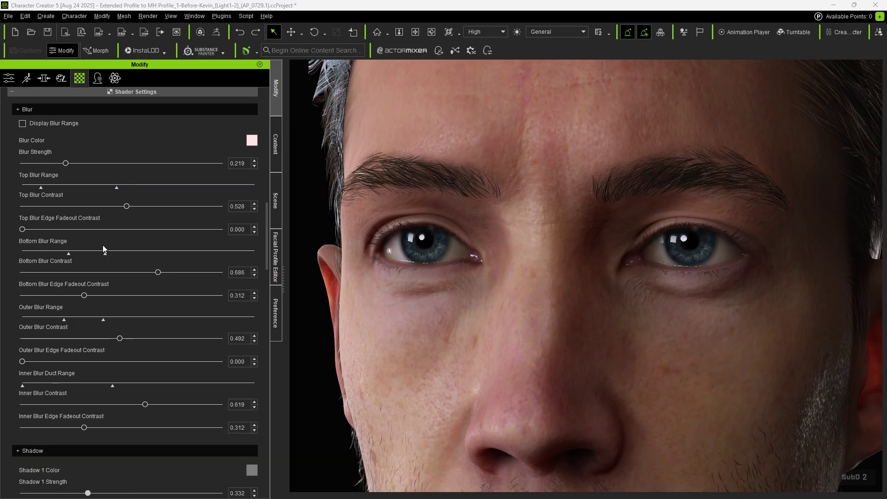
click(23, 124)
mouse_move(125, 206)
mouse_down()
mouse_move(47, 207)
mouse_move(195, 207)
mouse_move(119, 219)
mouse_up()
click(22, 123)
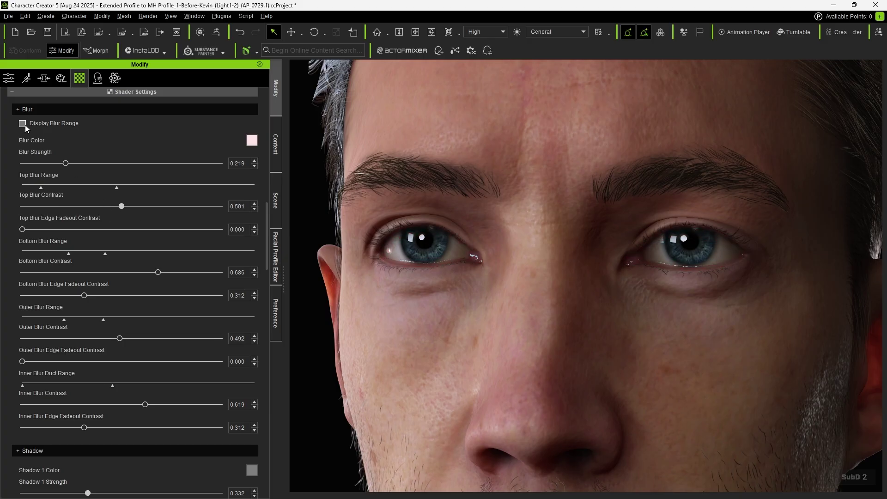
Raise Std_Tearline_R roughness to 0.856 and apply the Mature Female skin detail to the face
drag(264, 224, 278, 113)
click(123, 172)
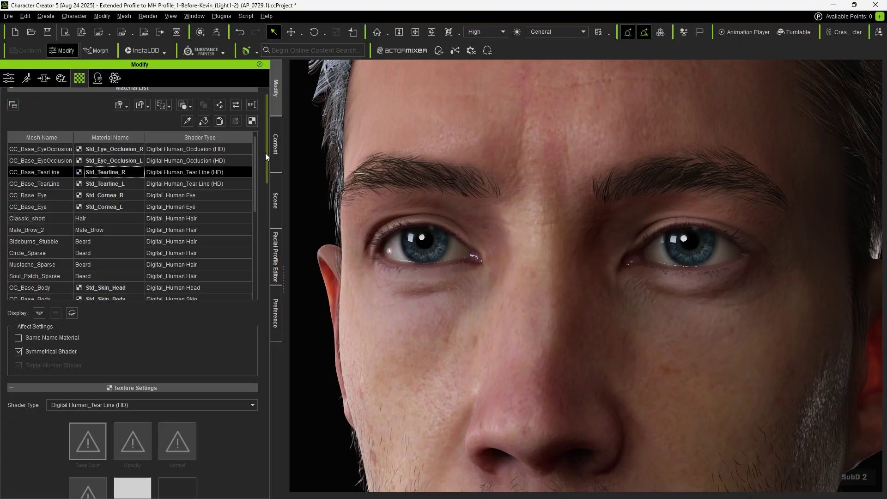
drag(265, 153, 267, 291)
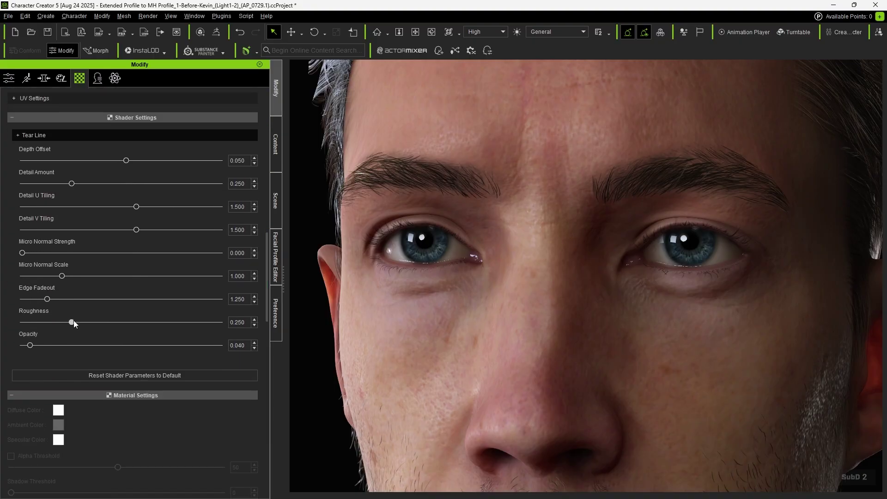
drag(73, 321, 193, 326)
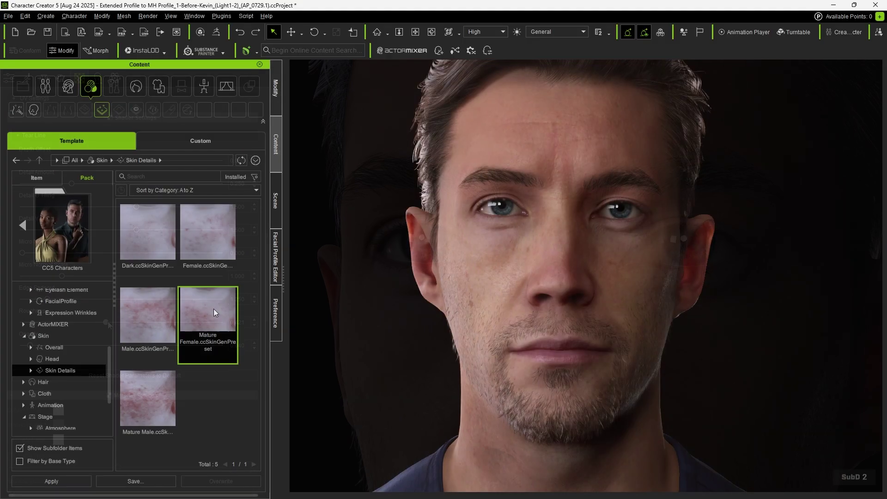
drag(213, 309, 521, 286)
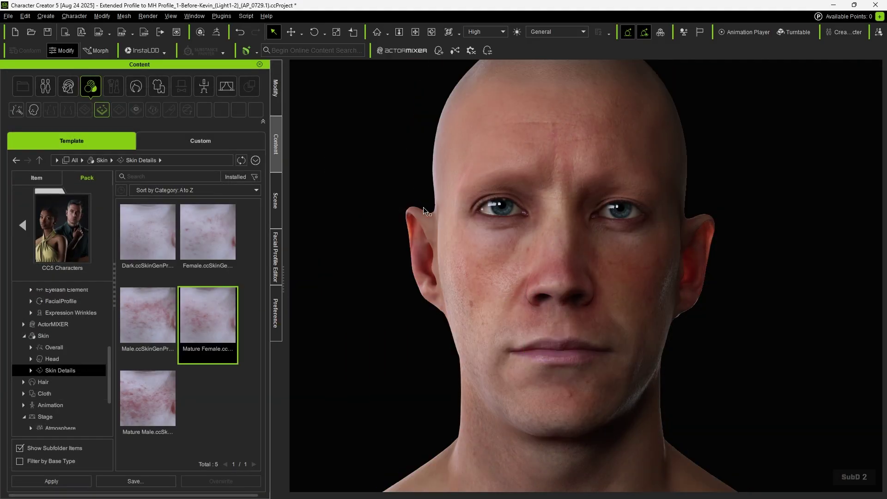
Lower Upper Face redness opacity, adjust Mid Face opacity, and set its colour to #a56c4a
click(276, 92)
click(61, 78)
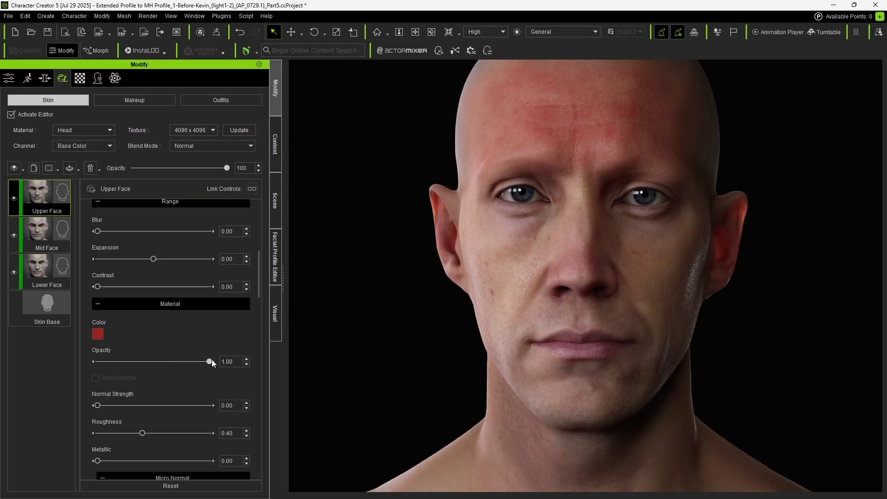
drag(210, 362, 143, 361)
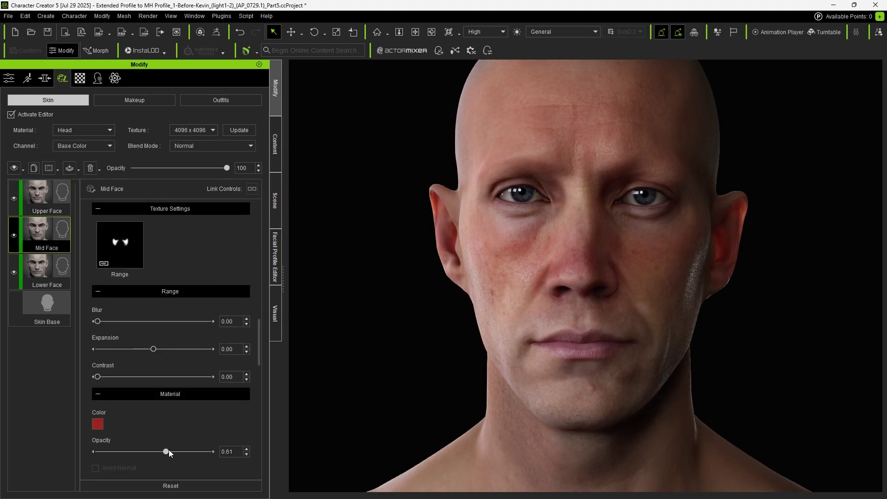
mouse_move(166, 451)
mouse_down()
mouse_move(193, 451)
mouse_move(151, 452)
mouse_up()
click(98, 424)
drag(407, 146, 176, 116)
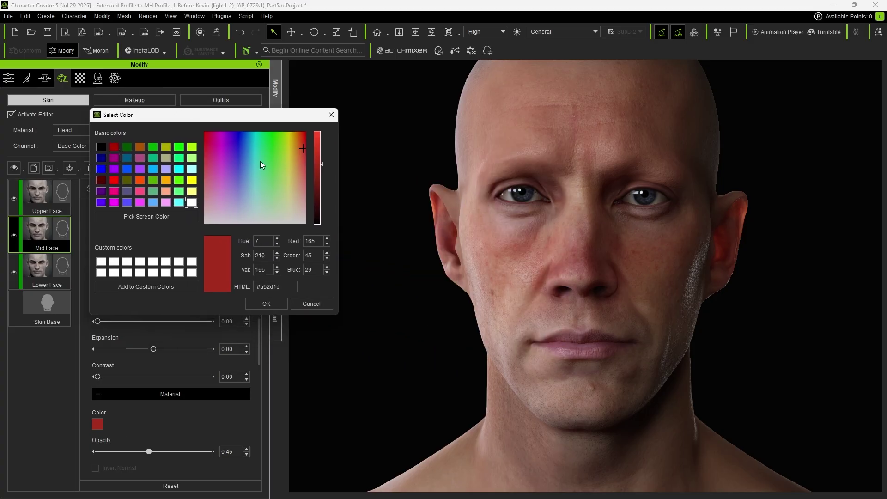
click(296, 186)
click(299, 174)
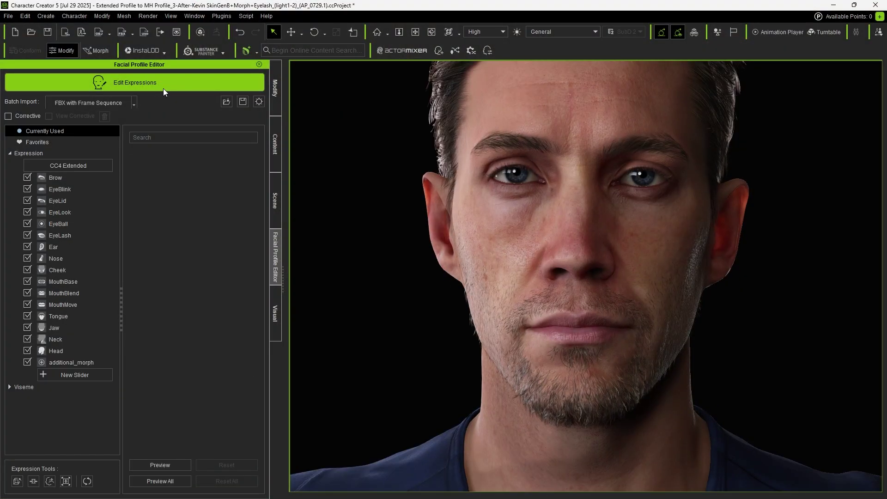
Switch Kevin's facial profile from CC4 Extended to CC5 HD and accept the irreversible conversion
click(103, 167)
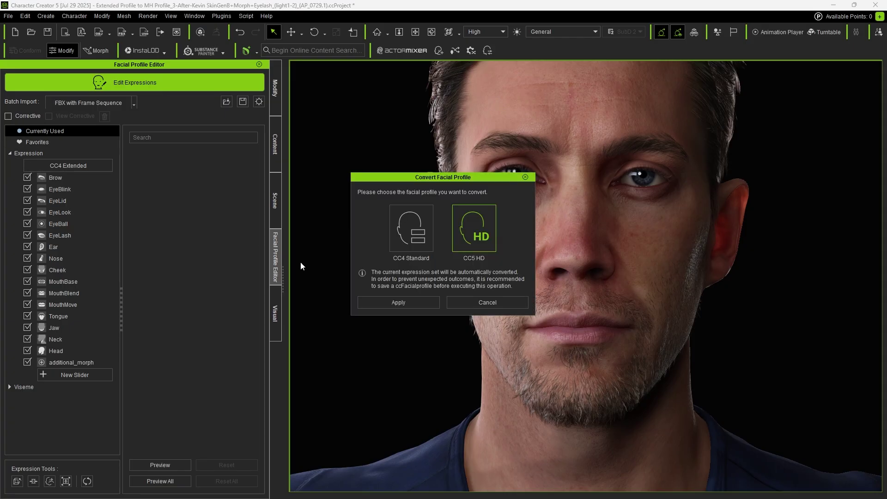
click(417, 303)
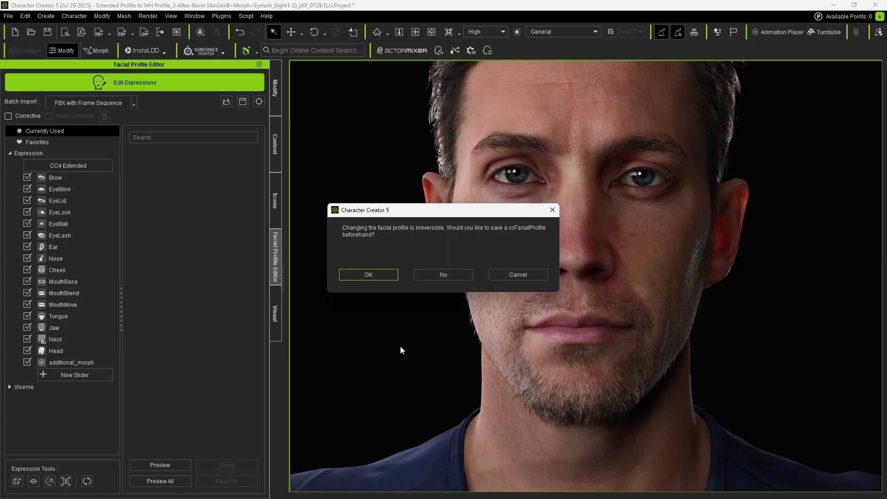
click(418, 275)
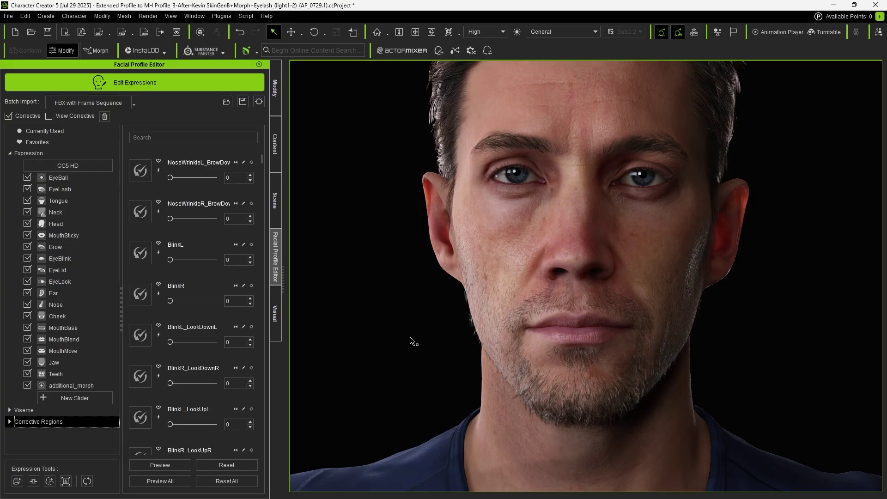
Inspect the new MouthSticky and Corrective Regions sliders, then install HD Face Control from Reallusion Hub
click(64, 235)
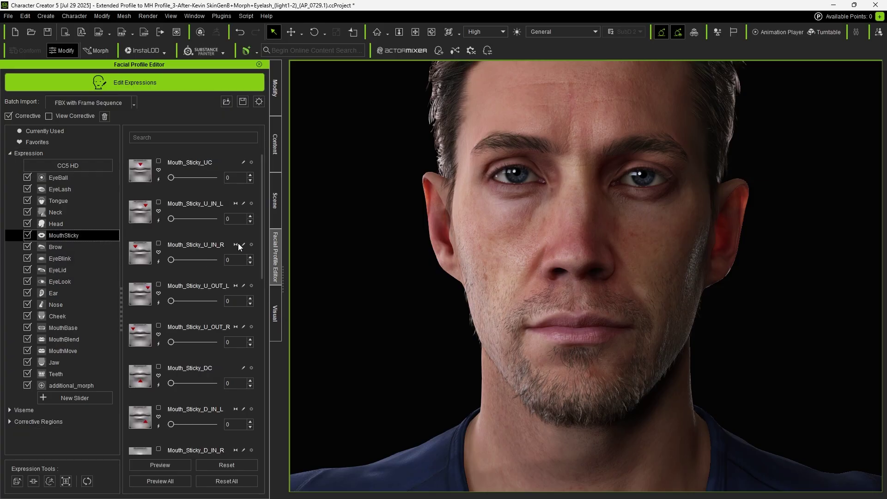
drag(261, 229, 259, 409)
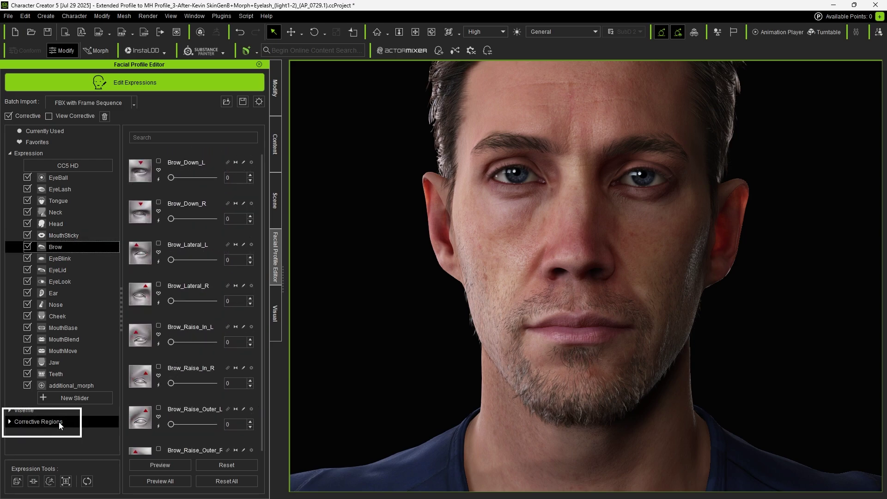
click(59, 422)
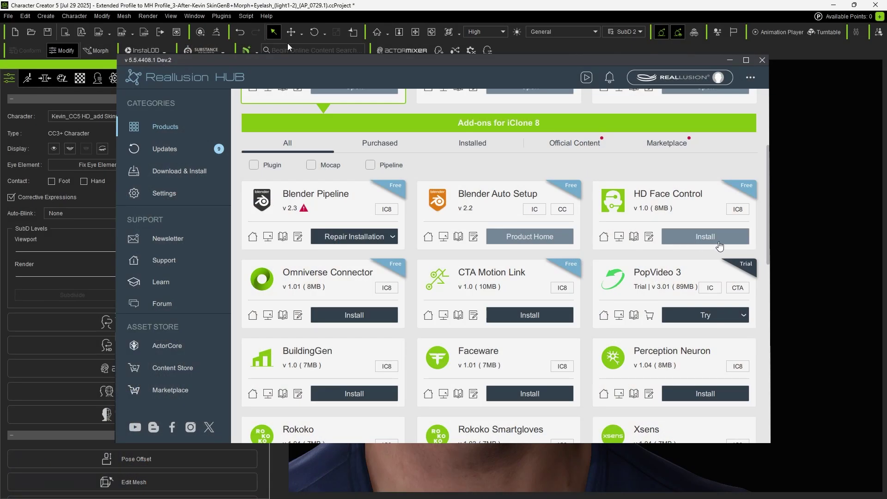
click(719, 237)
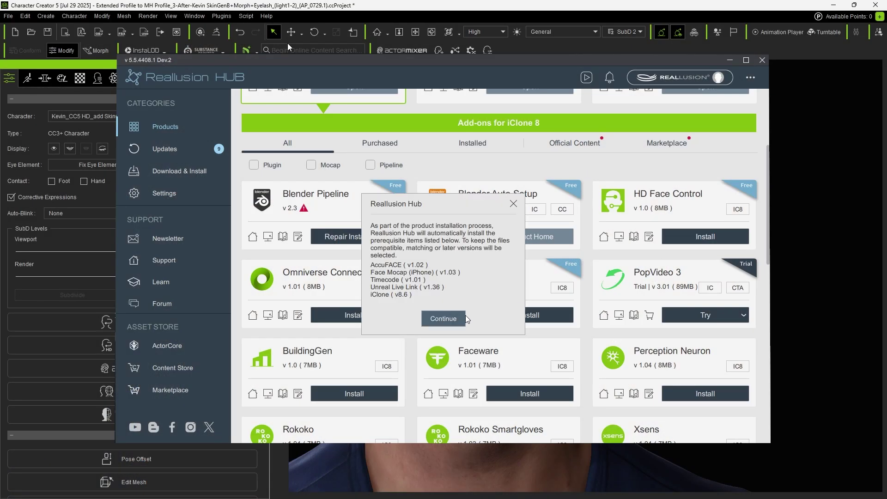
click(443, 319)
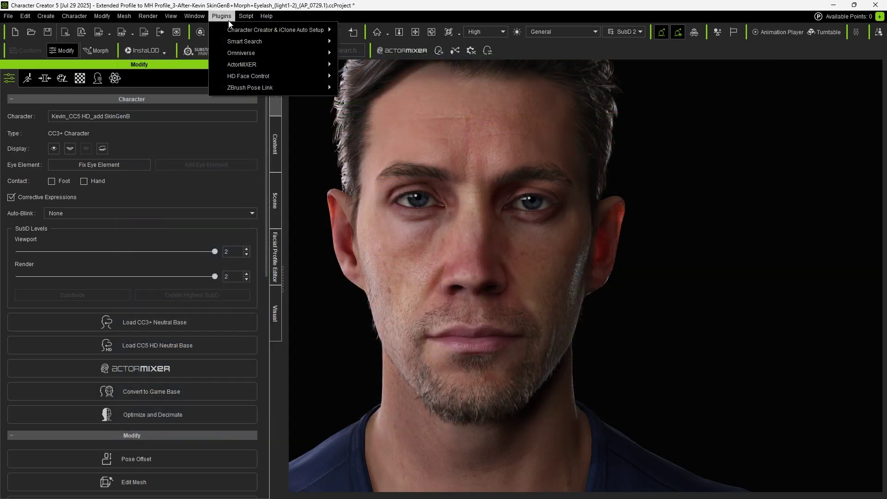
Open the HD Face Control panel from the Plugins menu
mouse_move(279, 75)
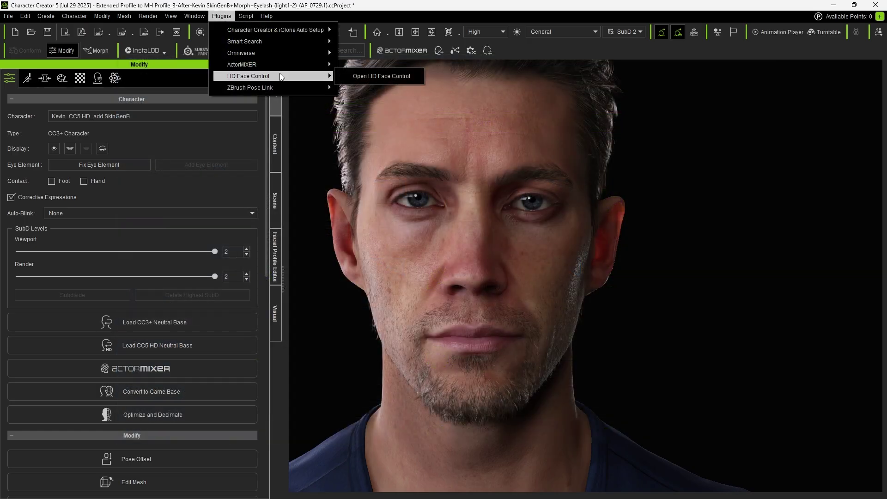
click(409, 76)
scroll(773, 198, up, 3)
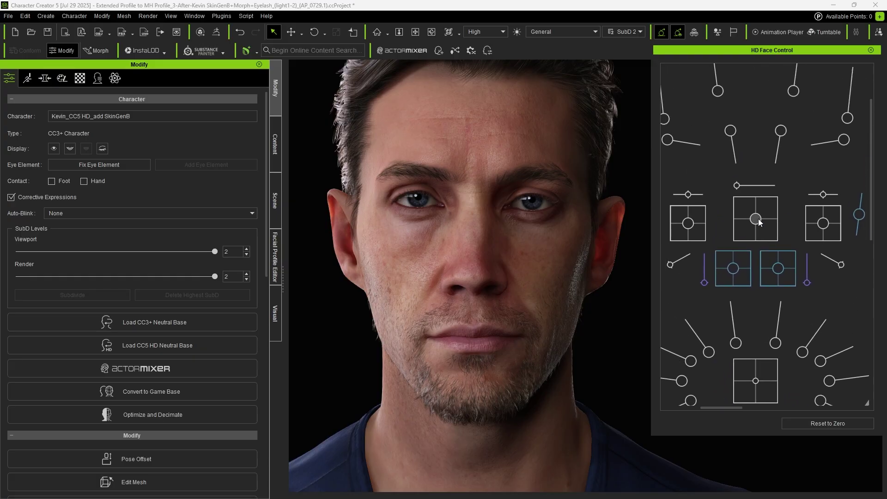
Pose the face by shifting the eye gaze, moving the brows, and opening the lower lip and jaw
mouse_move(759, 221)
mouse_down()
mouse_move(758, 212)
mouse_move(760, 230)
mouse_move(759, 217)
mouse_move(743, 212)
mouse_move(746, 221)
mouse_up()
drag(777, 134, 785, 143)
drag(852, 150, 834, 149)
scroll(785, 277, down, 3)
mouse_move(782, 269)
mouse_down()
mouse_move(784, 294)
mouse_move(769, 280)
mouse_up()
scroll(784, 293, down, 3)
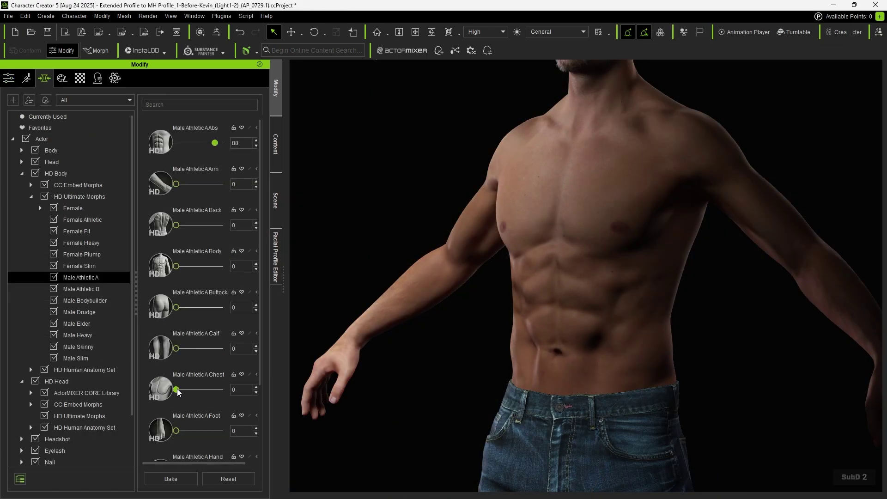
Adjust the Male Athletic A morph slider and apply Eyes_Blue4 HD eyes as Material Only
drag(176, 388, 210, 384)
scroll(209, 383, down, 5)
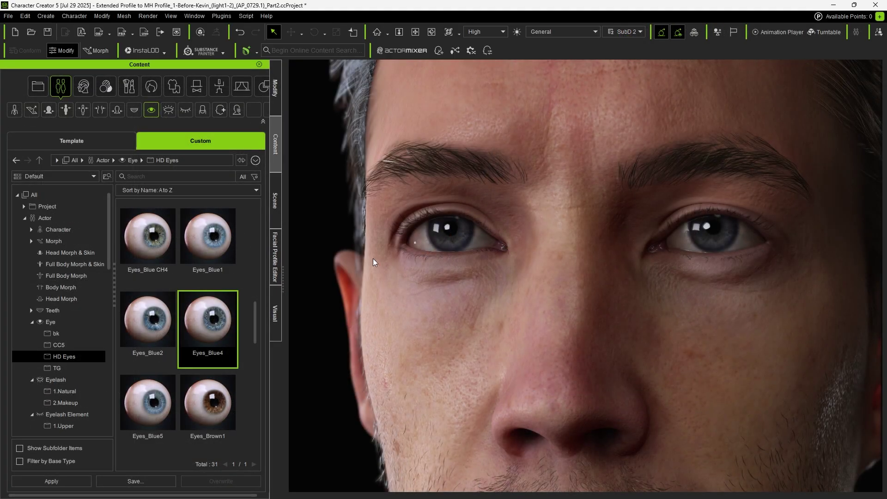
drag(373, 261, 453, 239)
click(454, 279)
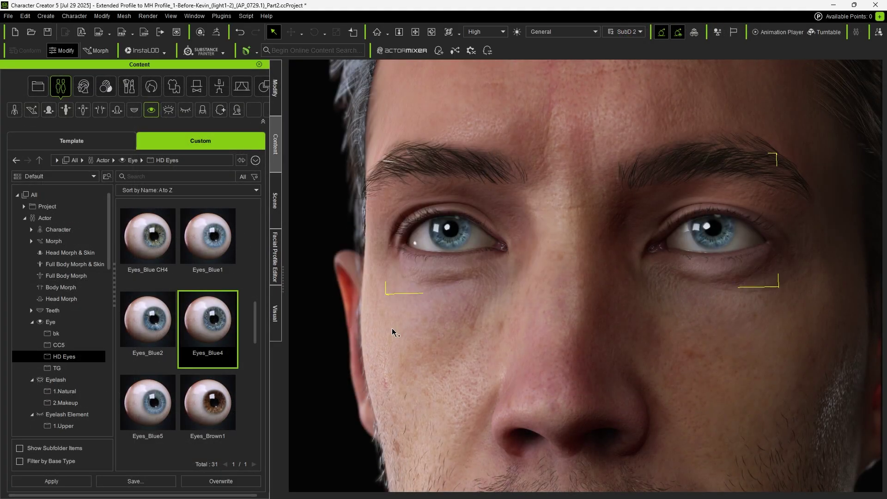